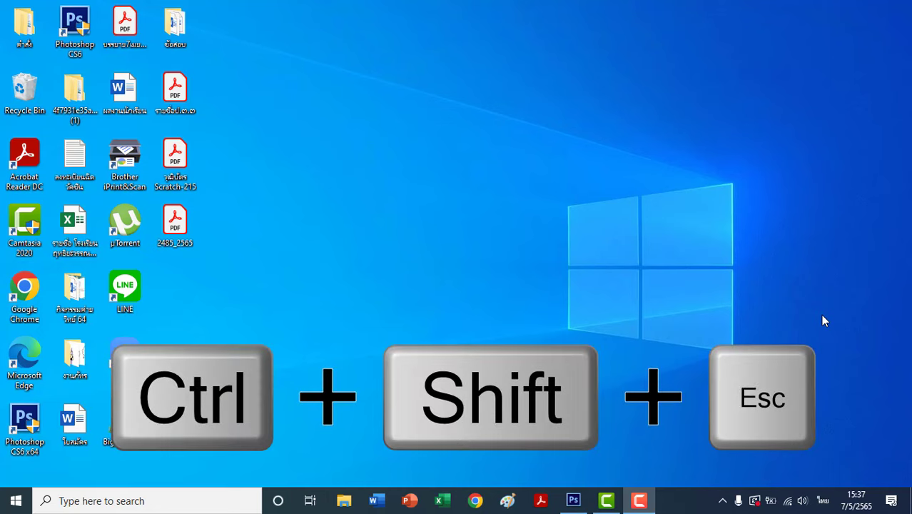
Step: Open Task Manager to examine the processes' CPU, memory and disk usage, and close it
key("ctrl+shift+Escape")
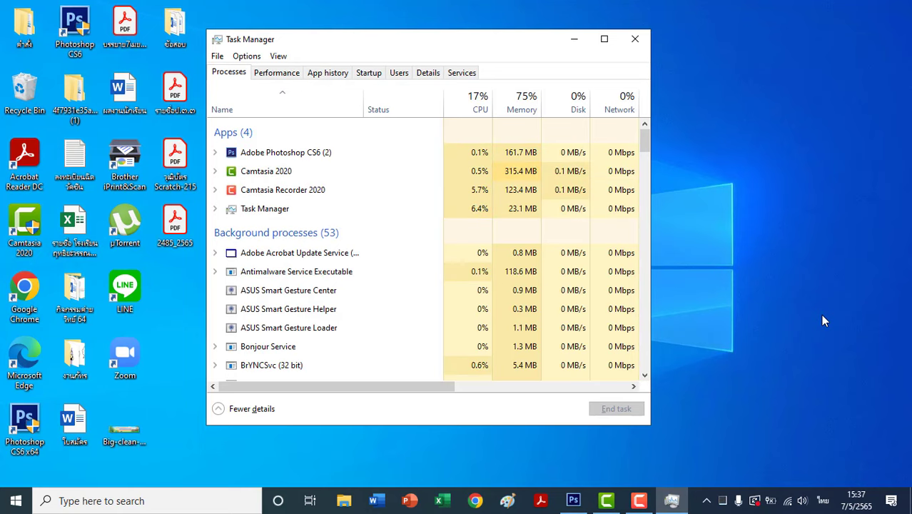
key("alt+F4")
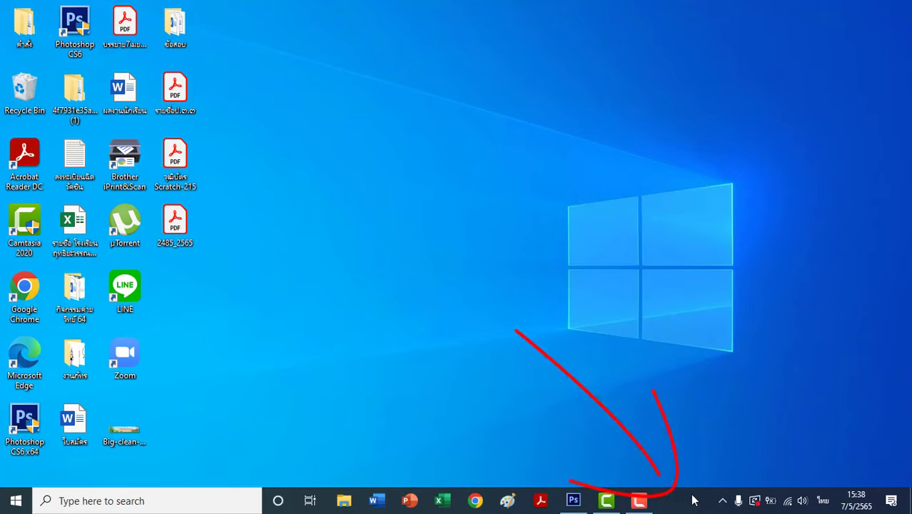
right_click(688, 499)
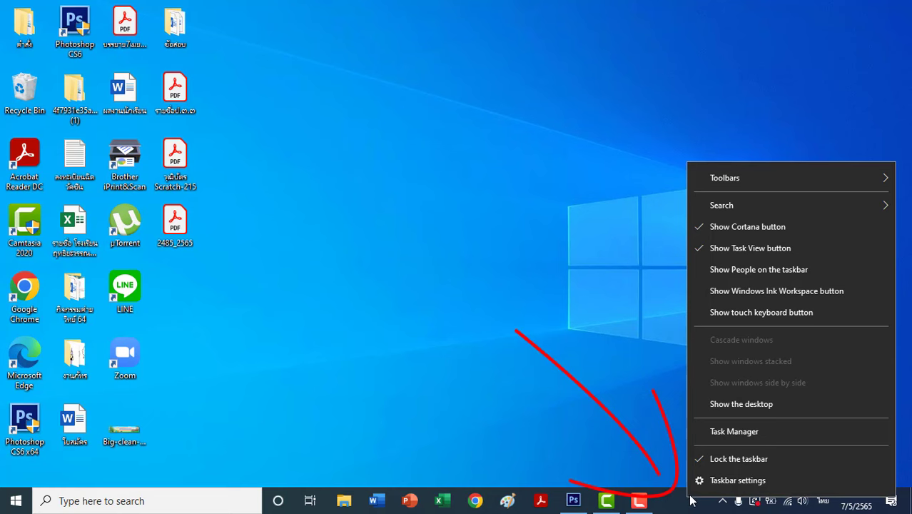
left_click(767, 433)
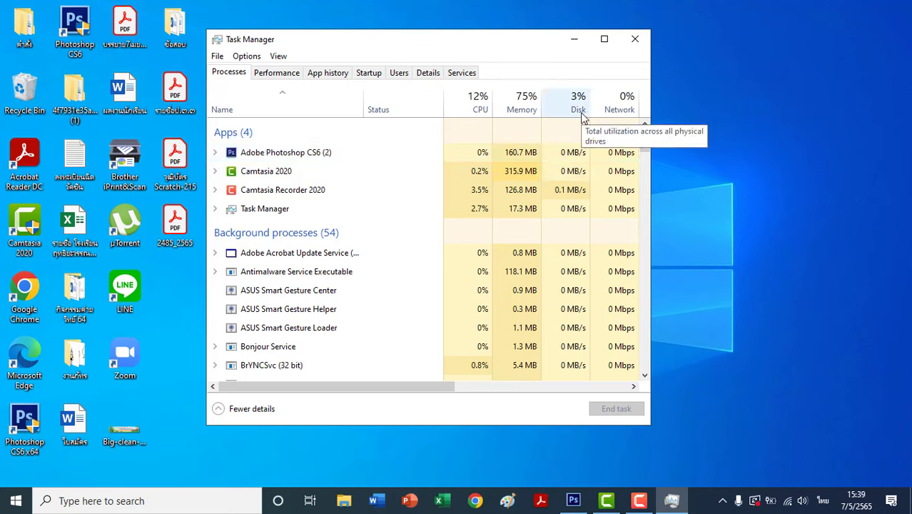
left_click(634, 41)
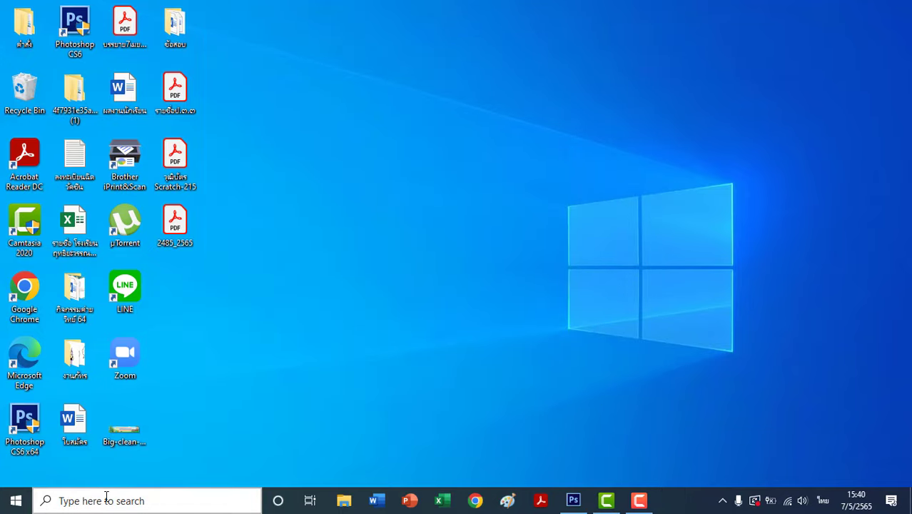
Step: Search Windows for services and open the Services app
key("super+r")
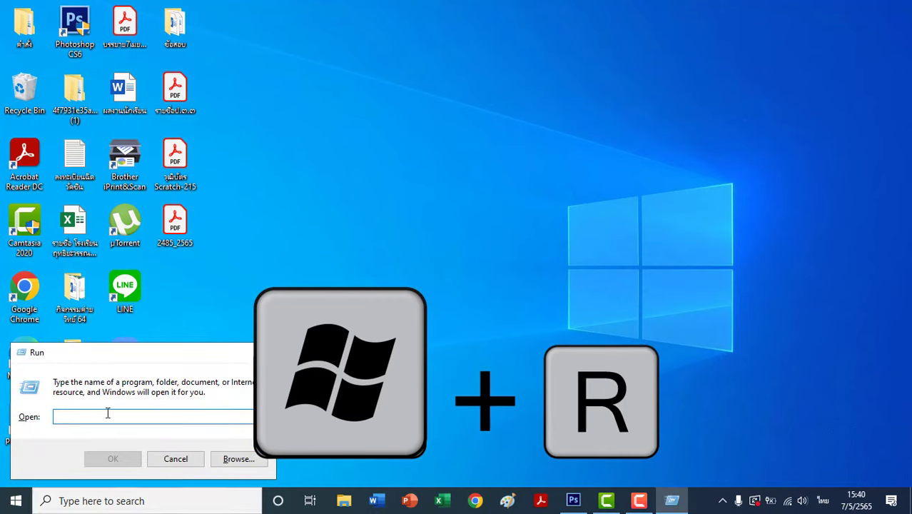
left_click(266, 352)
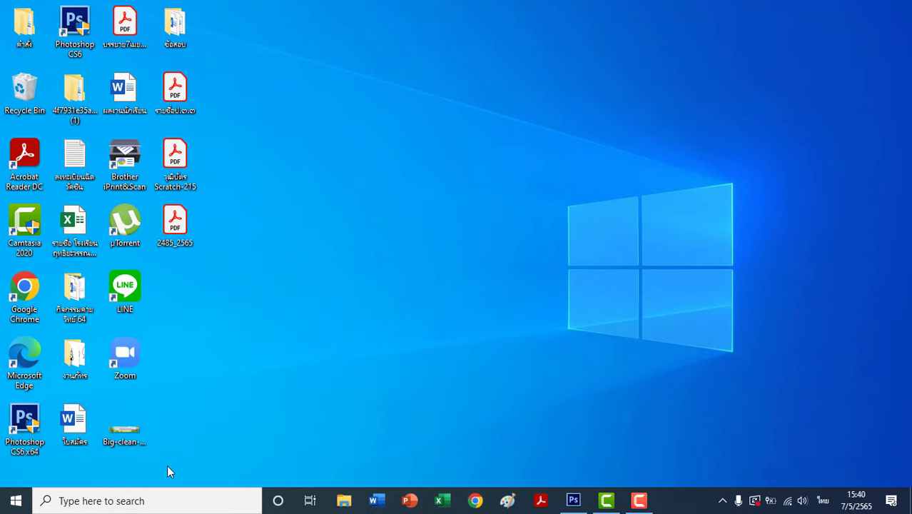
left_click(99, 500)
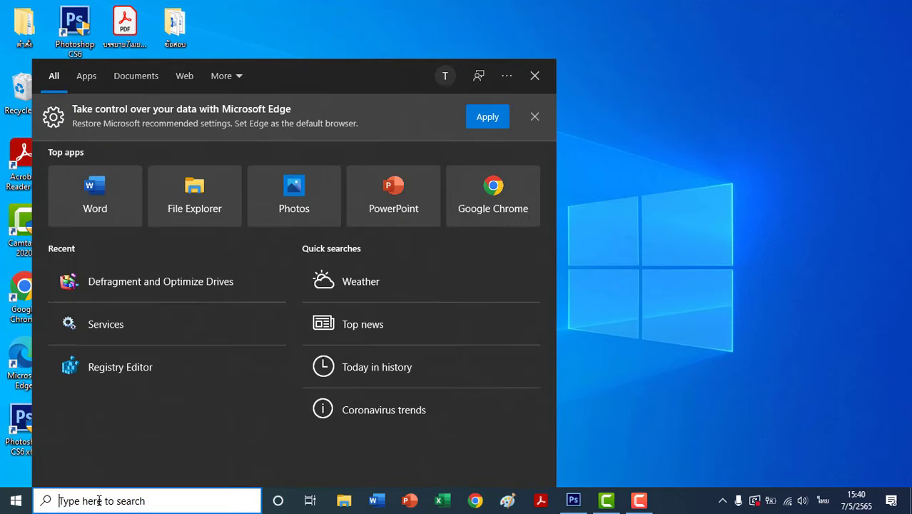
type("services")
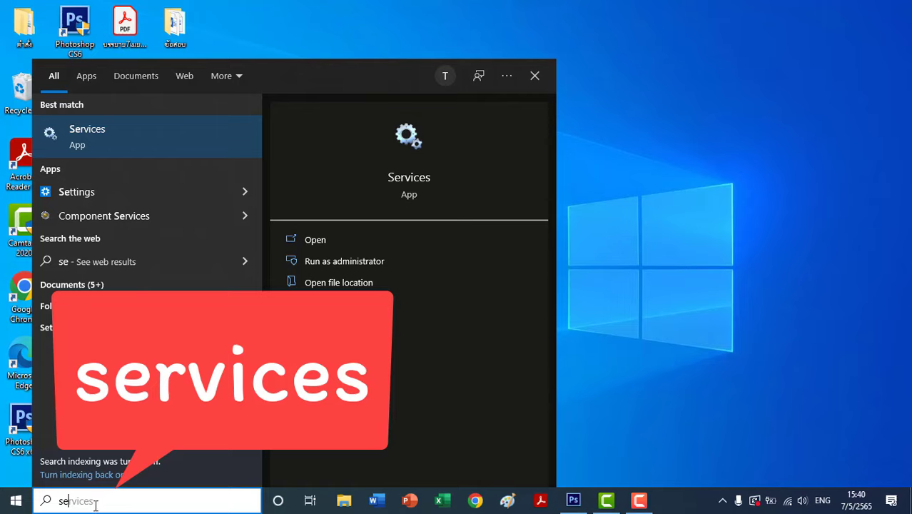
key("BackSpace")
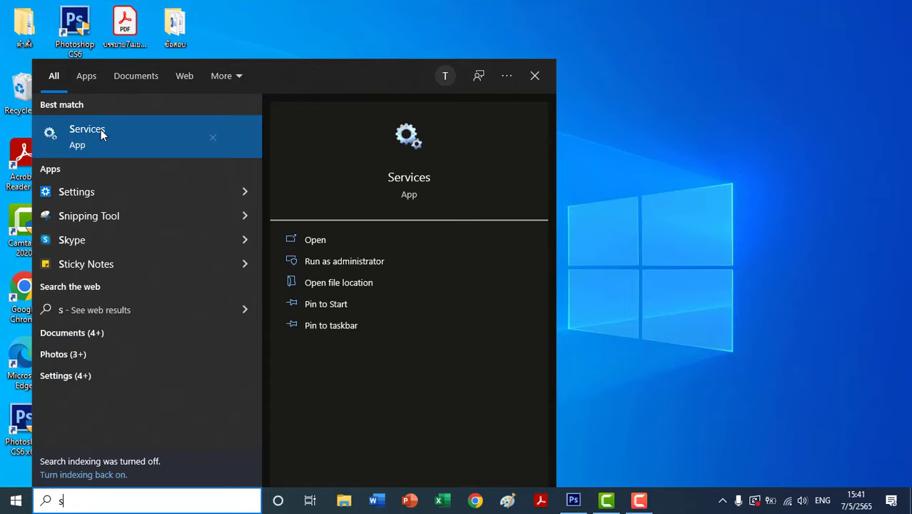
left_click(101, 136)
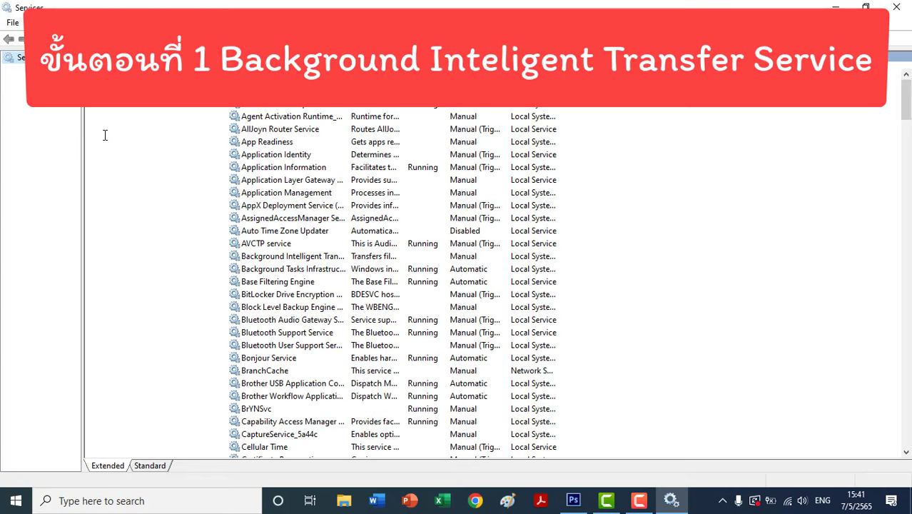
Step: Stop the Background Intelligent Transfer Service and set its startup type to Disabled
right_click(320, 261)
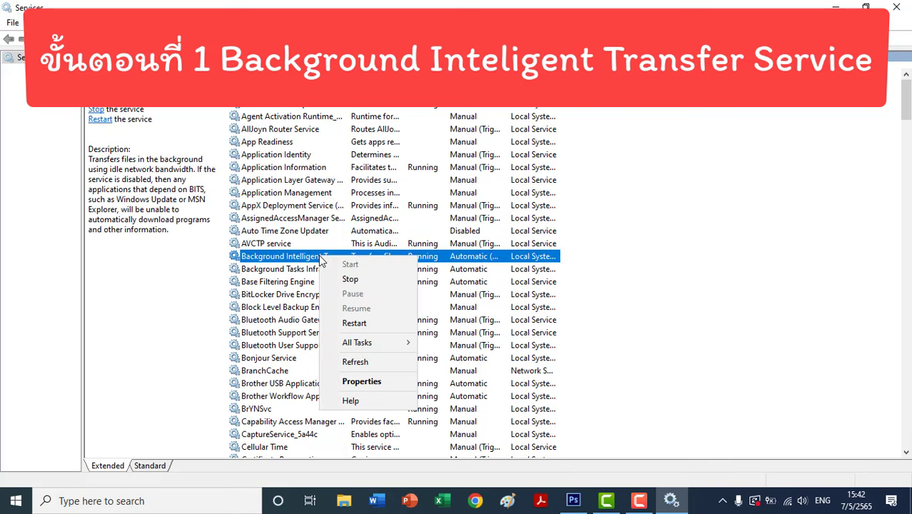
left_click(380, 387)
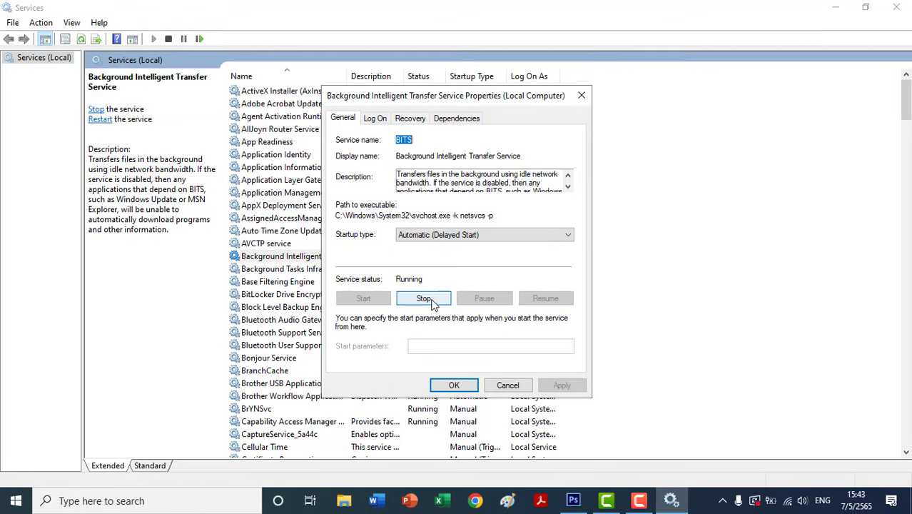
left_click(428, 300)
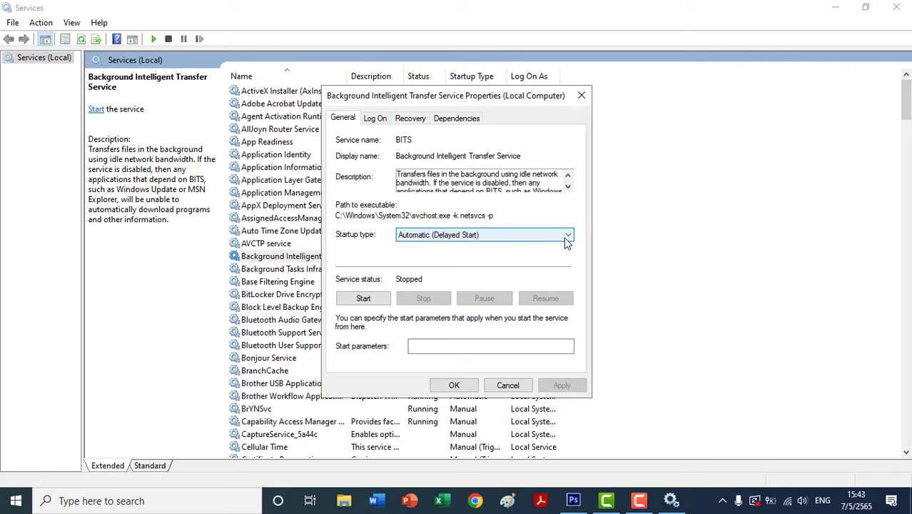
left_click(564, 236)
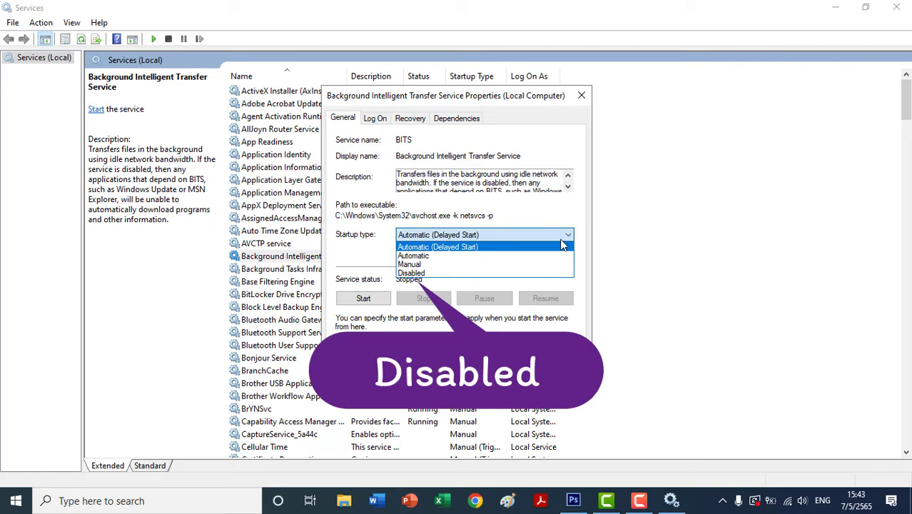
left_click(517, 275)
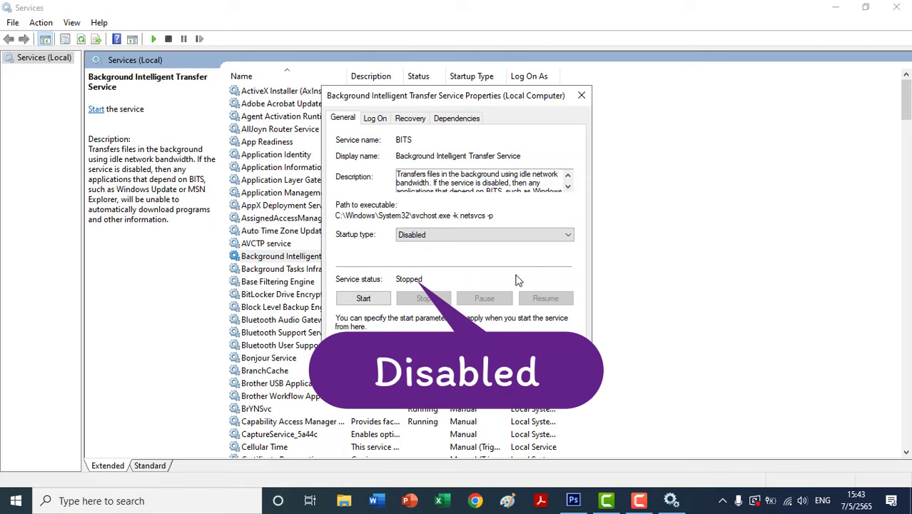
left_click(562, 386)
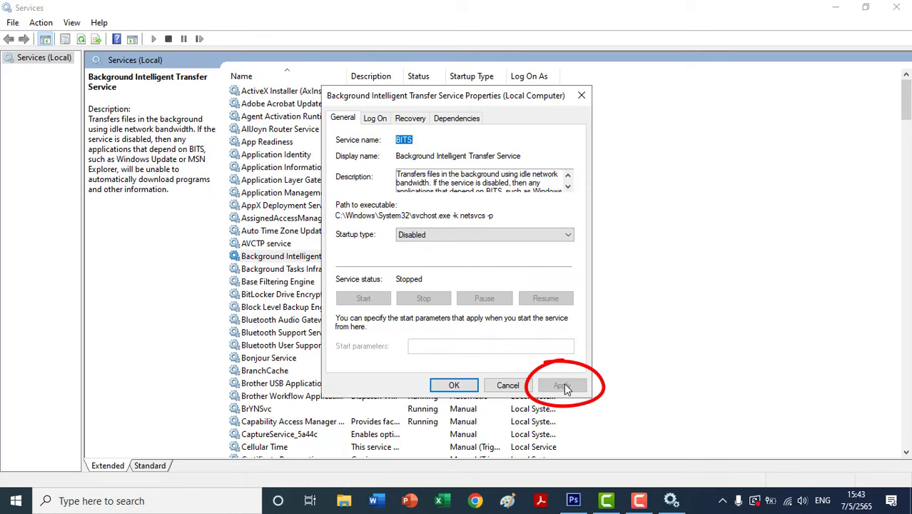
left_click(453, 385)
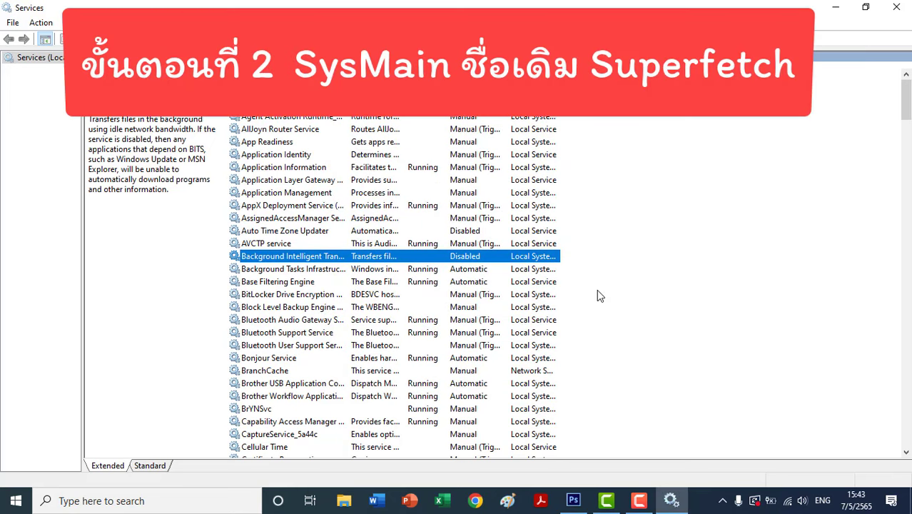
Step: Stop the SysMain service and set its startup type to Disabled
scroll(596, 292, "down", 10)
left_click(257, 281)
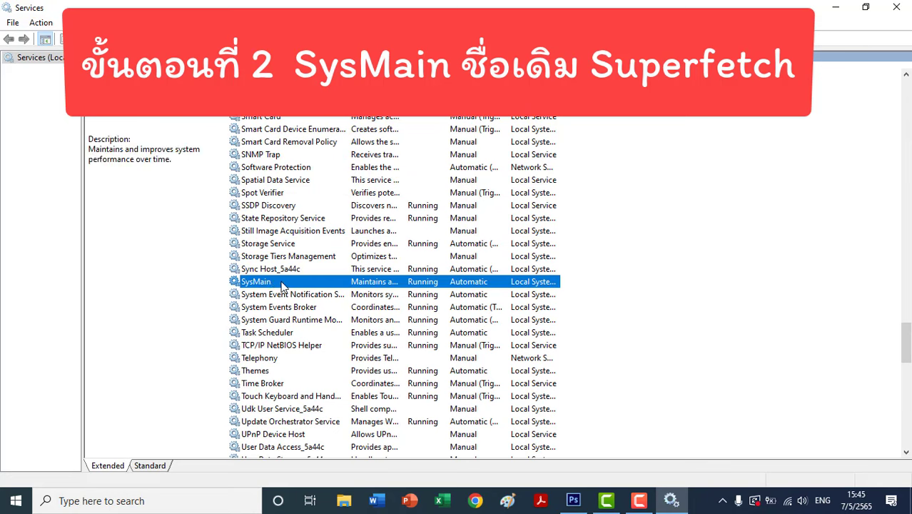
right_click(282, 285)
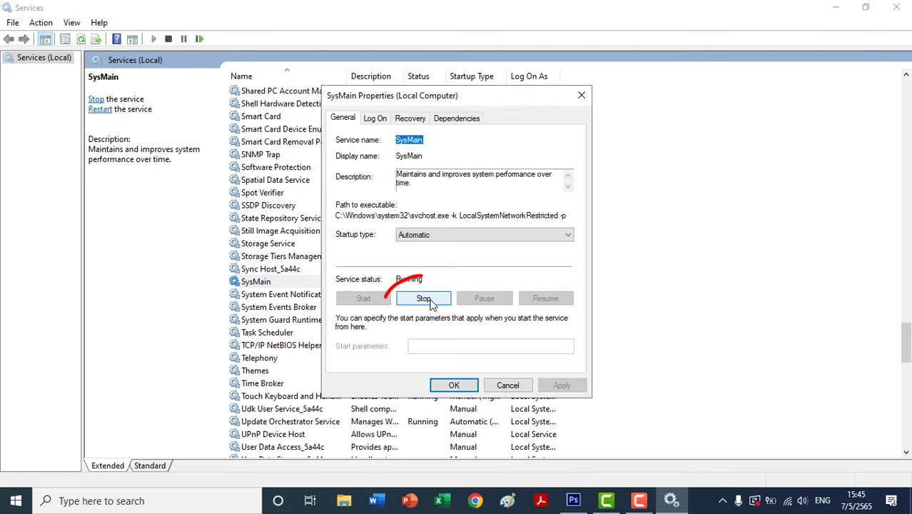
left_click(426, 299)
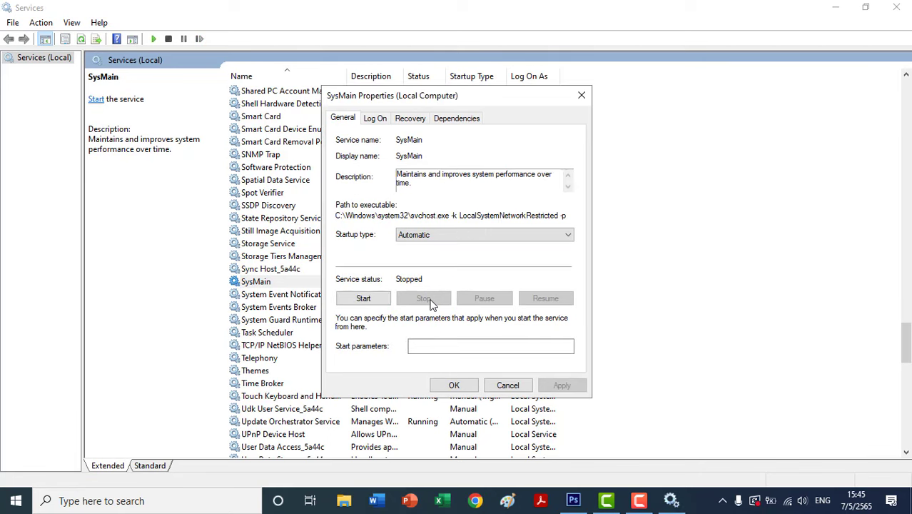
left_click(540, 234)
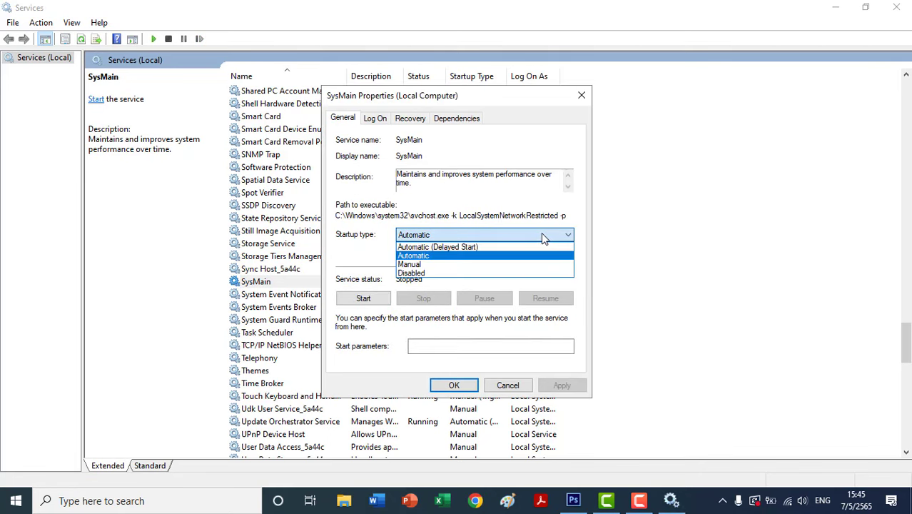
left_click(519, 273)
left_click(562, 385)
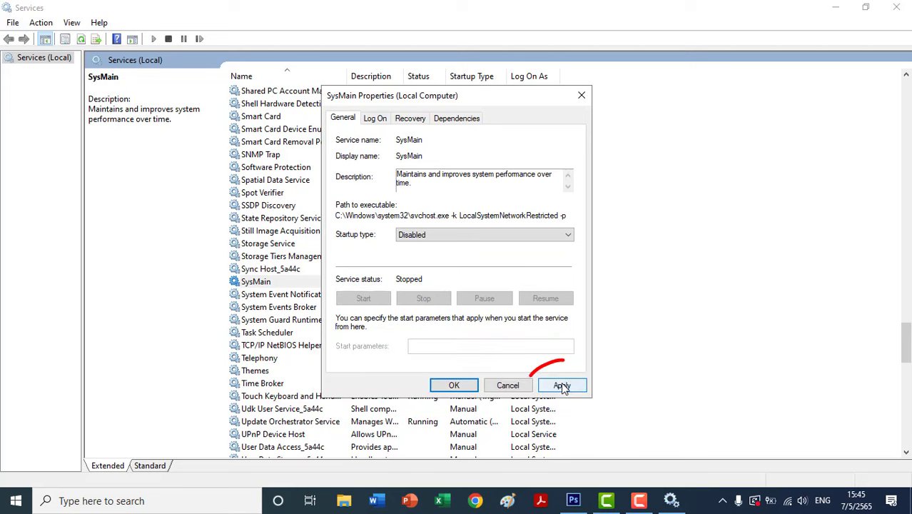
left_click(561, 385)
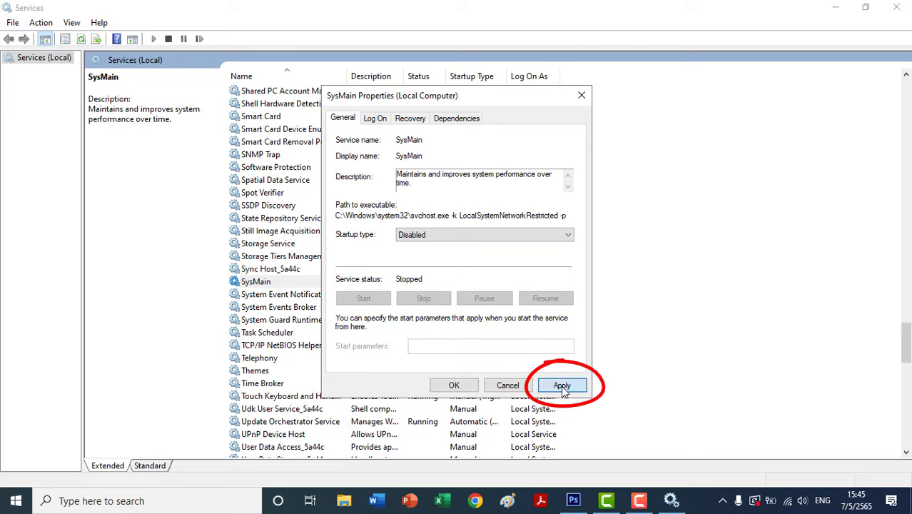
left_click(455, 386)
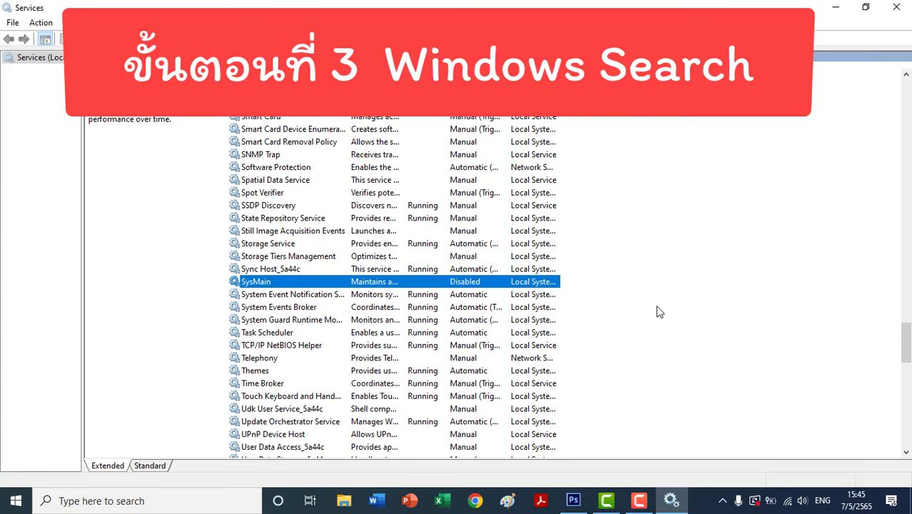
Step: Stop the Windows Search service and set its startup type to Disabled
scroll(658, 312, "down", 14)
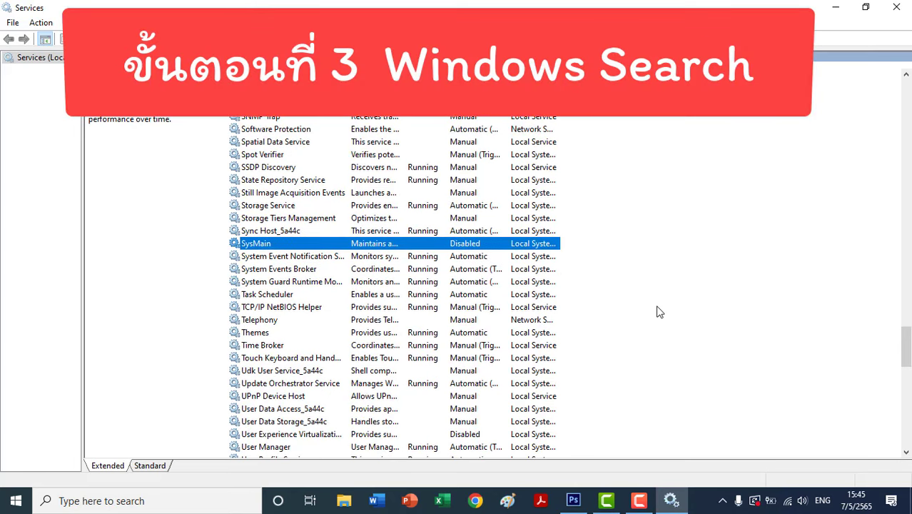
scroll(656, 310, "down", 5)
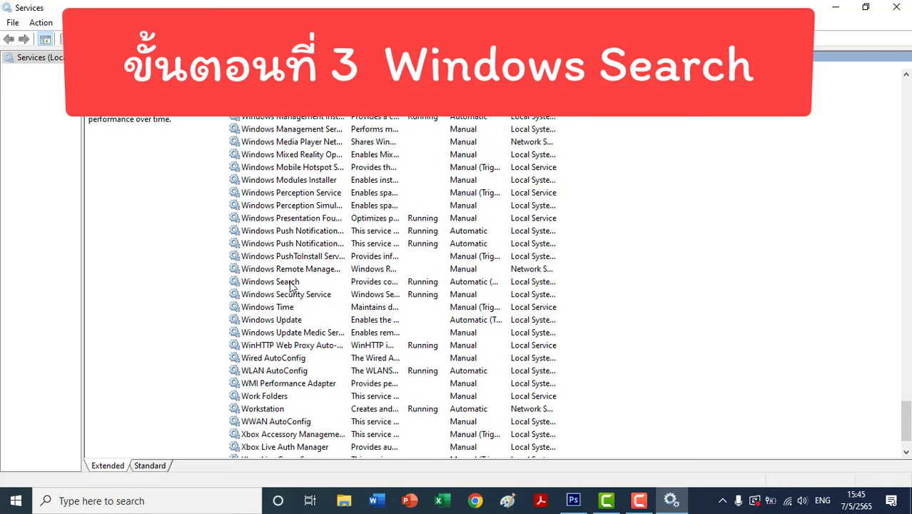
right_click(291, 286)
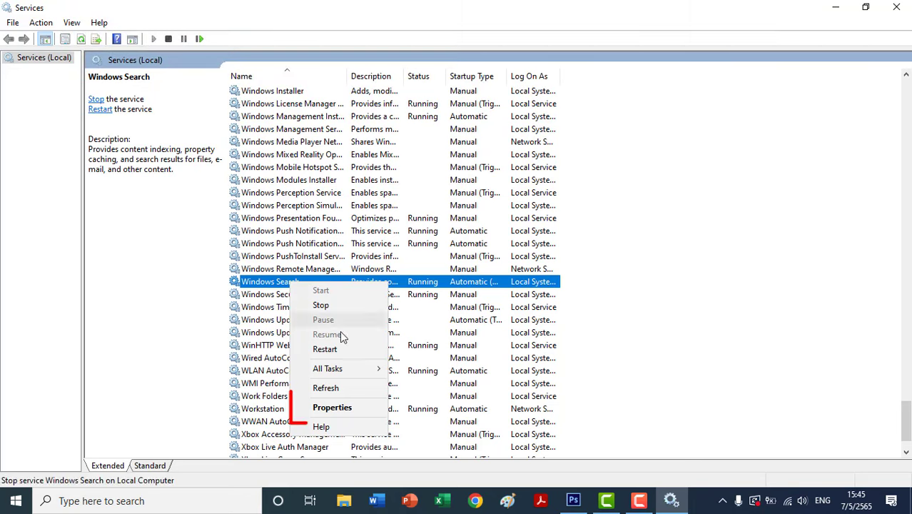
left_click(357, 408)
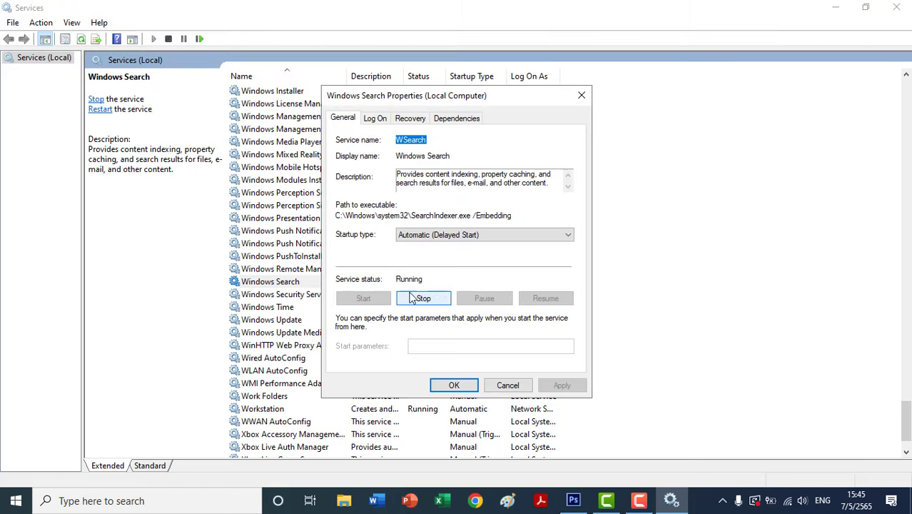
left_click(426, 298)
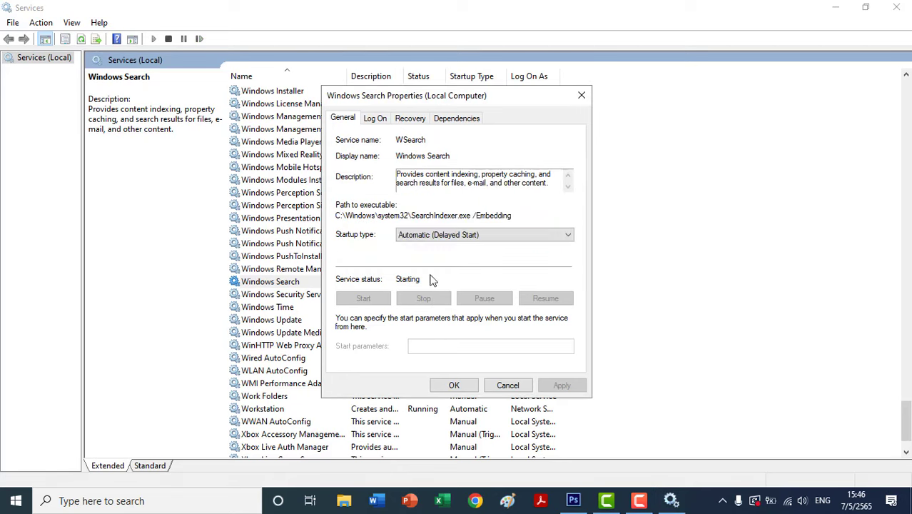
left_click(507, 235)
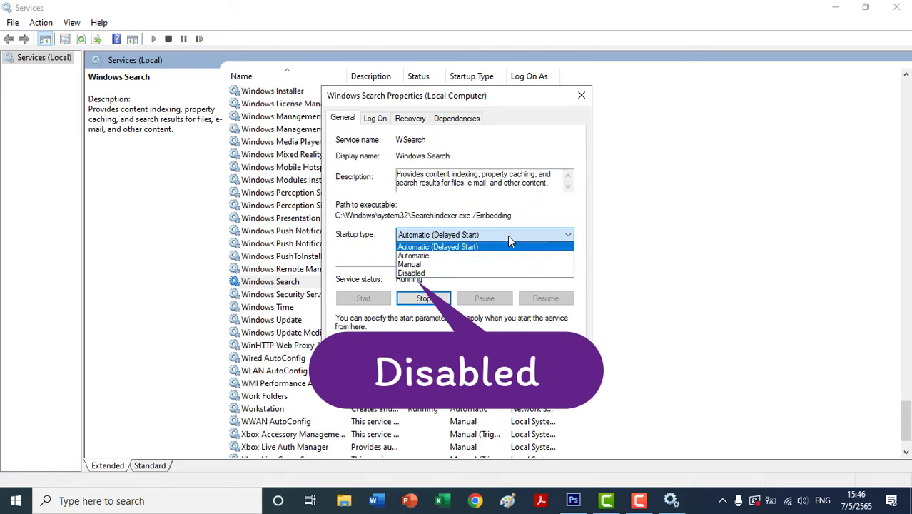
left_click(495, 274)
left_click(564, 385)
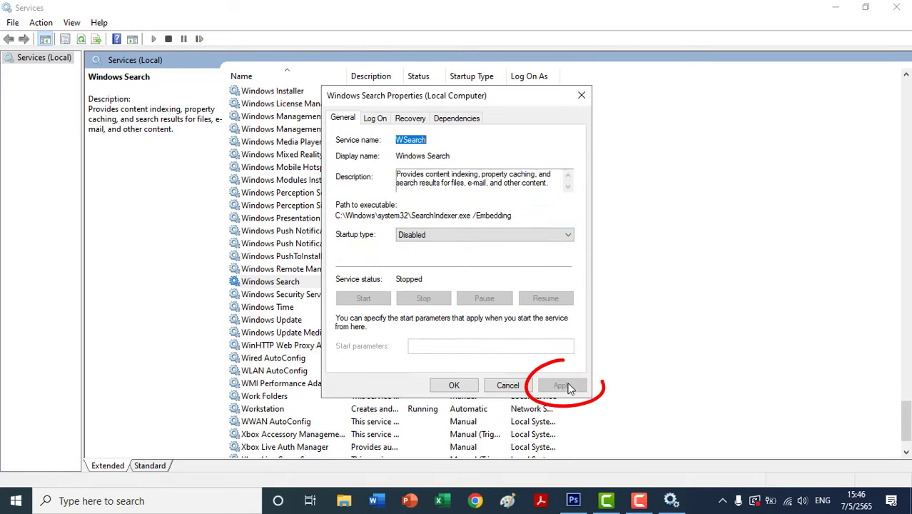
left_click(456, 385)
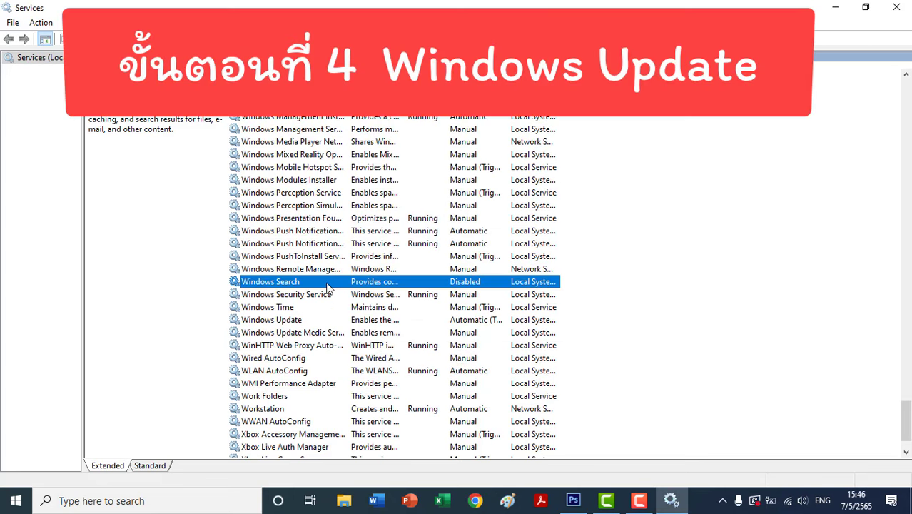
Step: Stop the Windows Update service, set its startup type to Disabled, and close the Services window
right_click(298, 321)
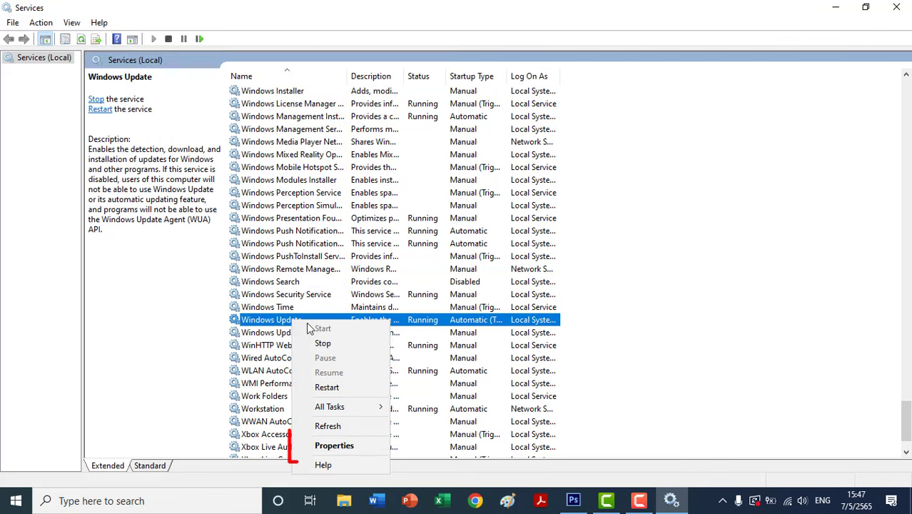
left_click(362, 447)
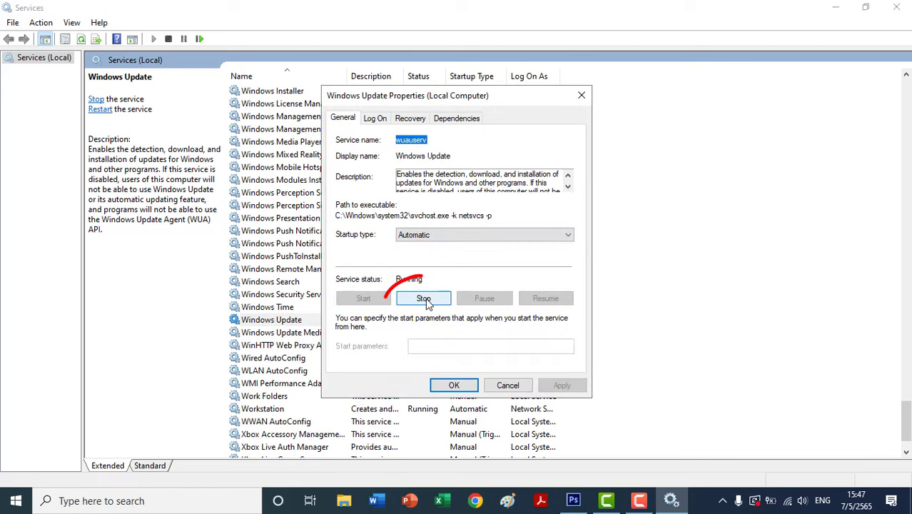
left_click(425, 299)
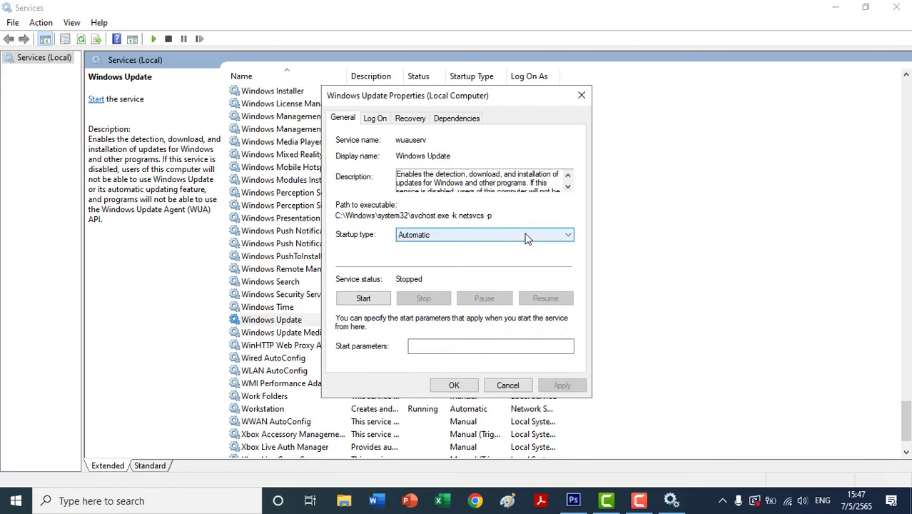
left_click(526, 237)
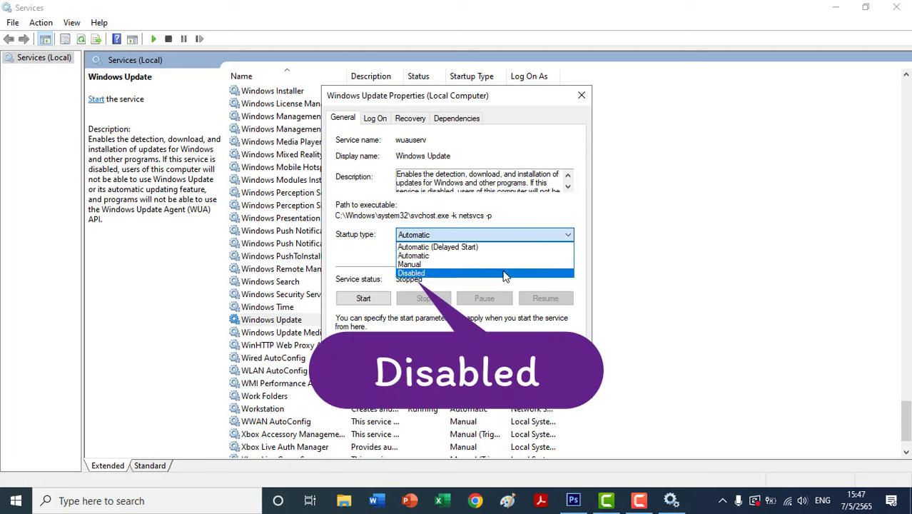
left_click(504, 274)
left_click(562, 385)
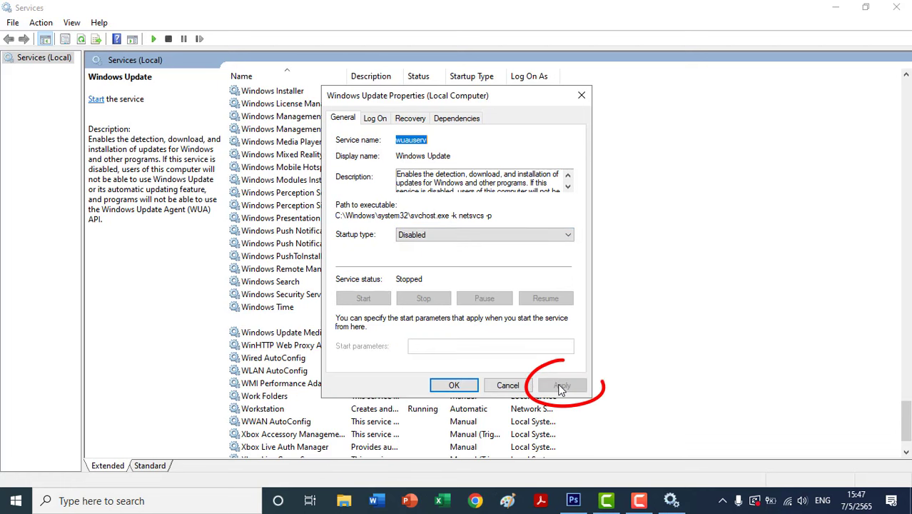
left_click(454, 386)
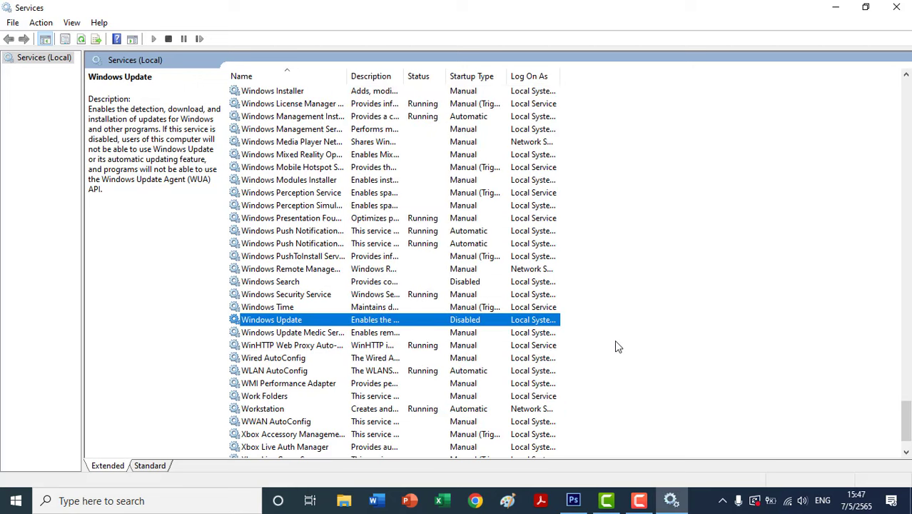
left_click(897, 9)
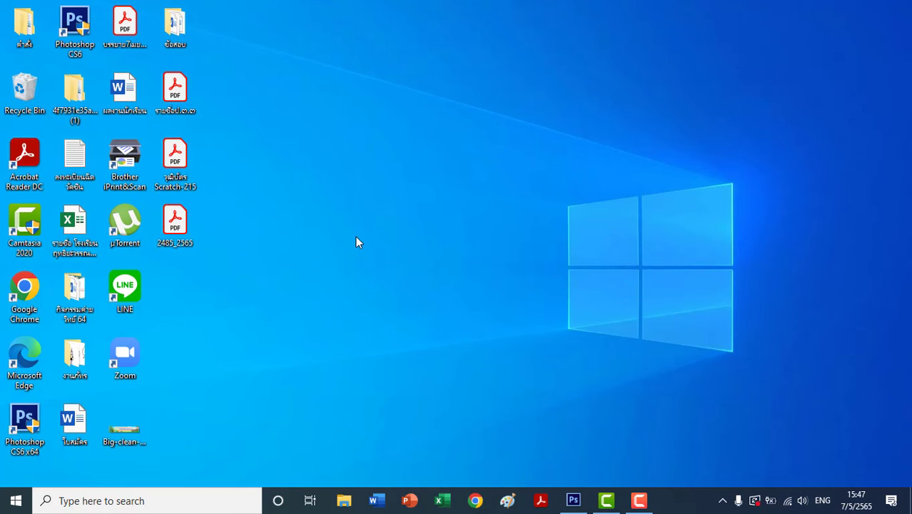
Step: Search Windows for "op" and open Defragment and Optimize Drives
left_click(105, 499)
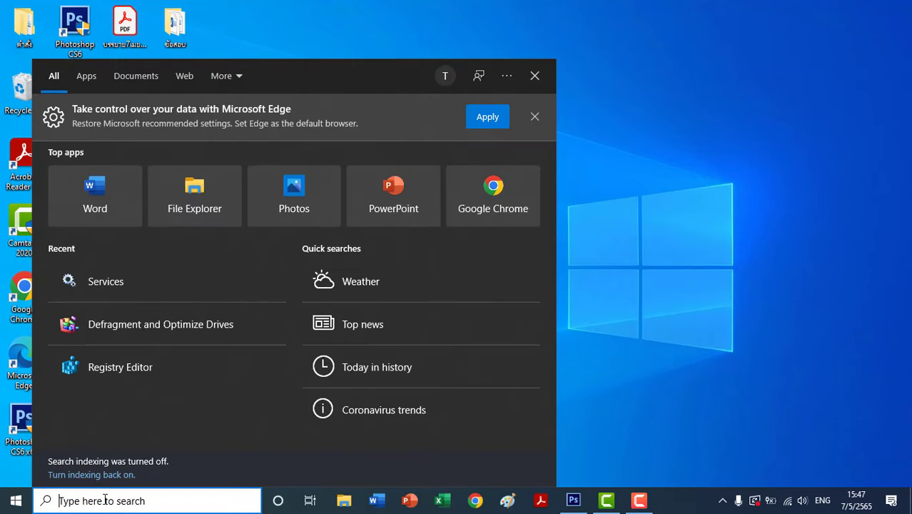
type("op")
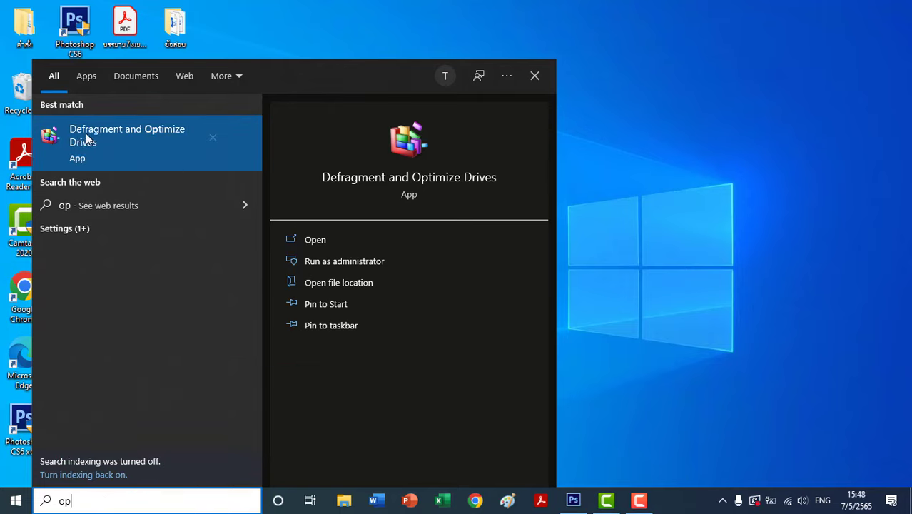
left_click(153, 129)
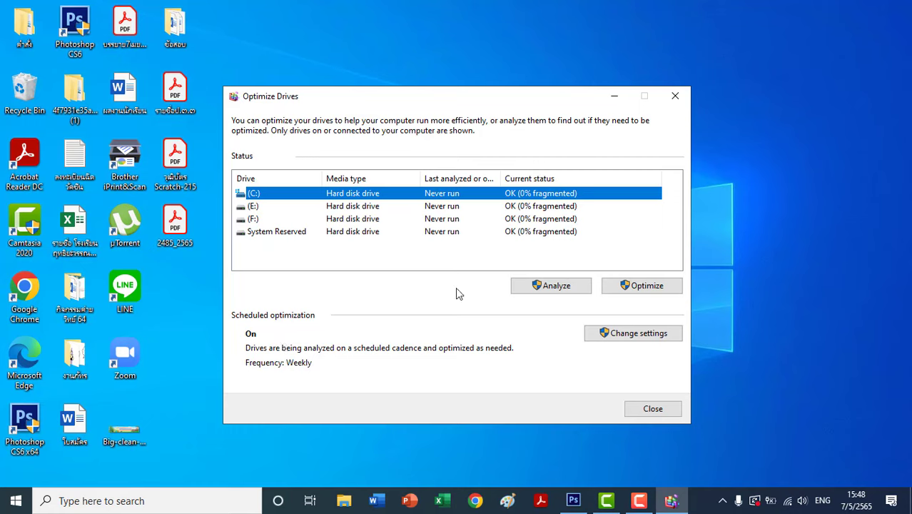
Step: Turn off scheduled drive optimization by disabling the Run on a schedule option and confirm the change
left_click(646, 340)
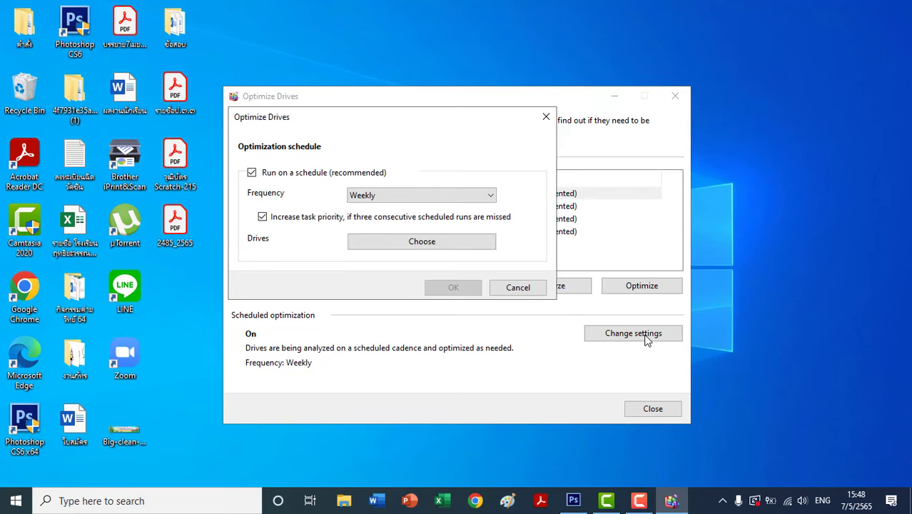
left_click(252, 174)
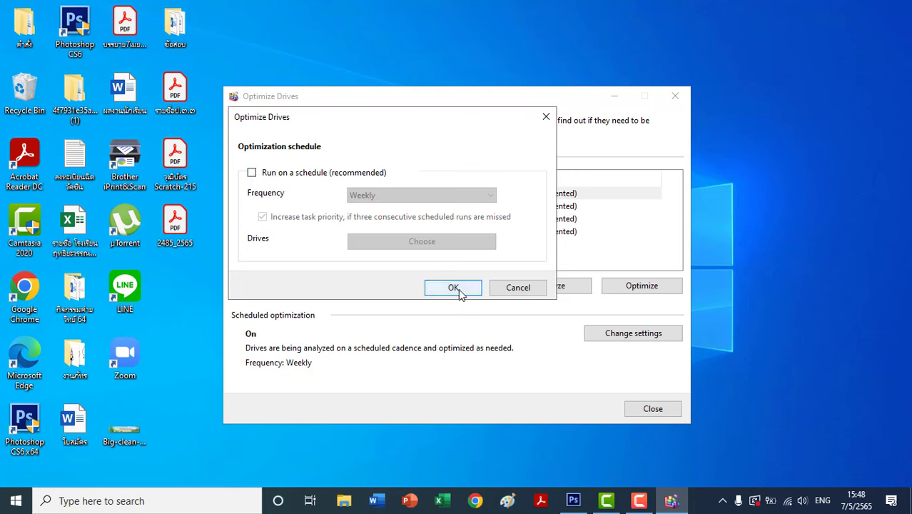
left_click(454, 287)
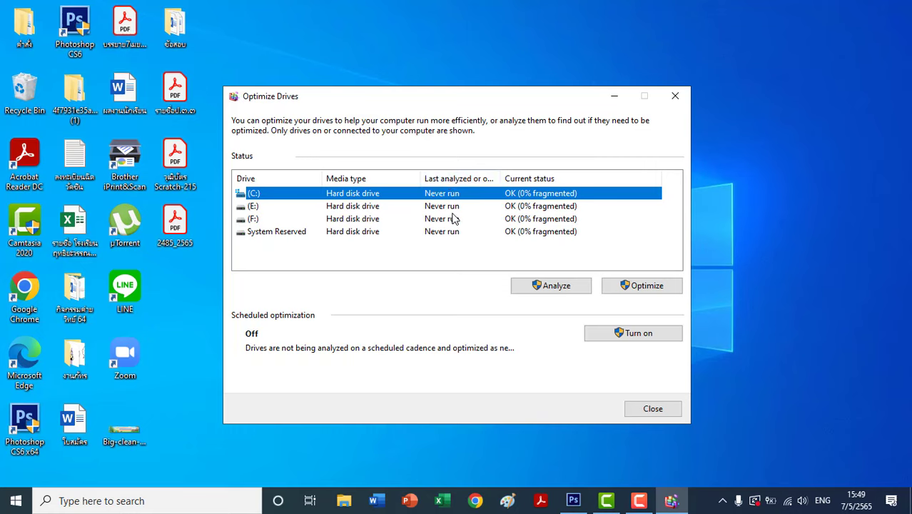
Step: Review the E:, F: and System Reserved drives in the drive list, and close Optimize Drives
left_click(346, 207)
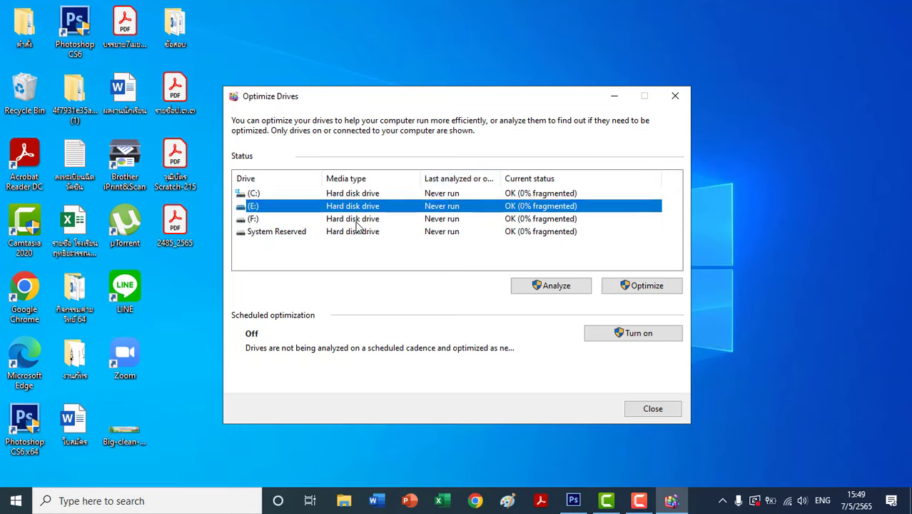
left_click(354, 220)
left_click(358, 235)
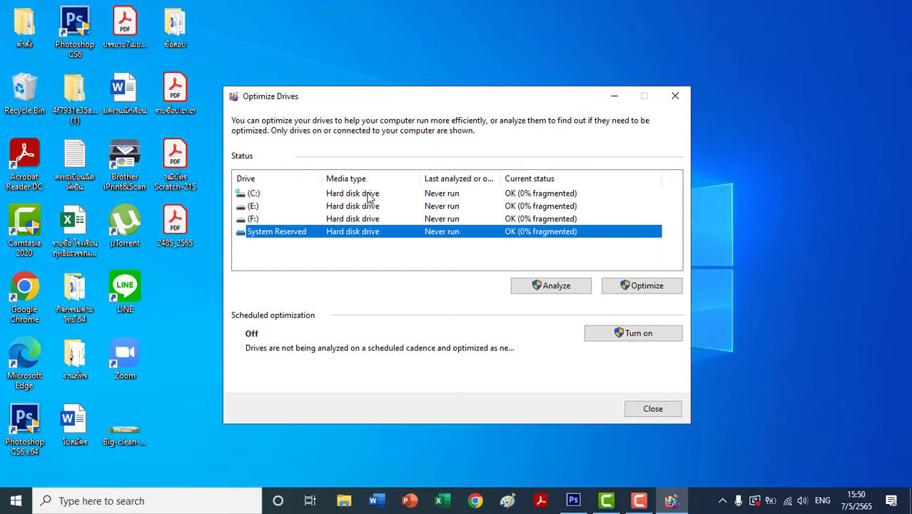
left_click(674, 95)
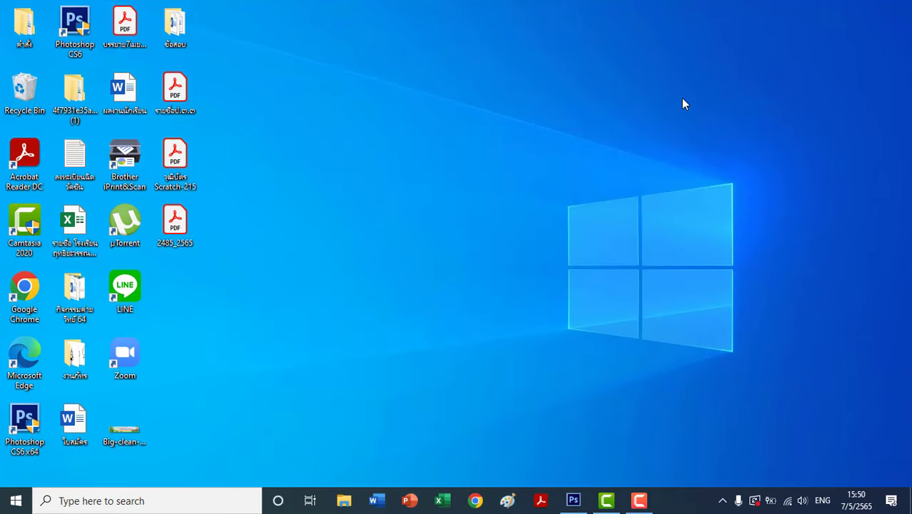